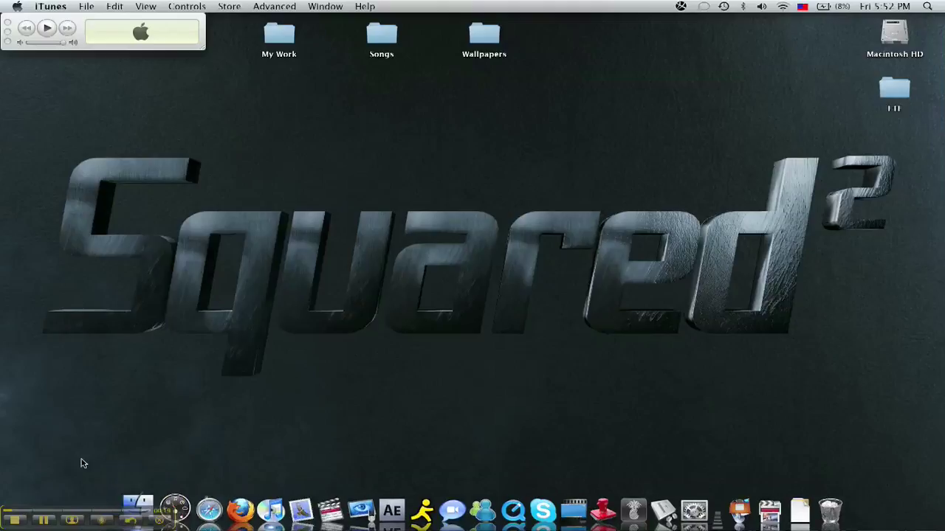
# Launch Final Cut Pro.
pyautogui.moveTo(310, 520)
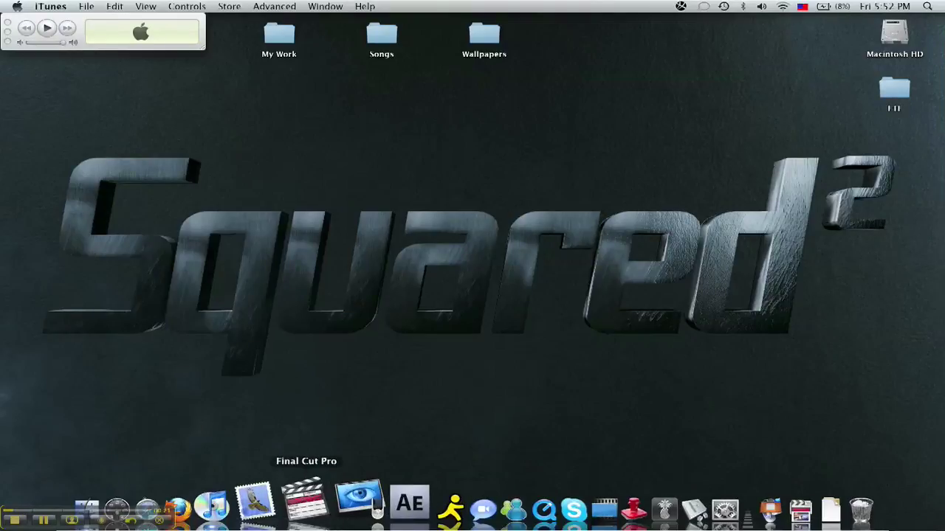
pyautogui.click(312, 517)
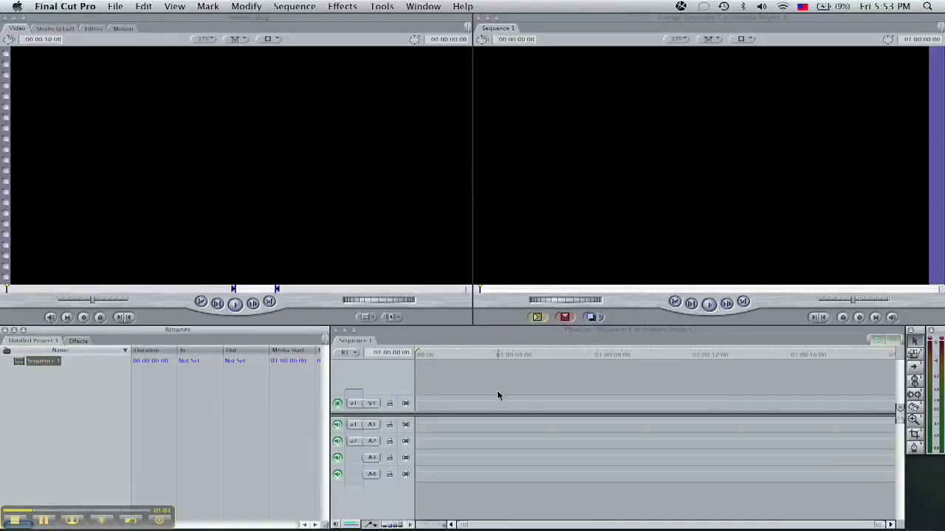
# Switch to Finder and add the Promod - NoSc.mp4 clip from the CoD4 folder to the Sequence 1 timeline in Final Cut Pro.
pyautogui.moveTo(206, 516)
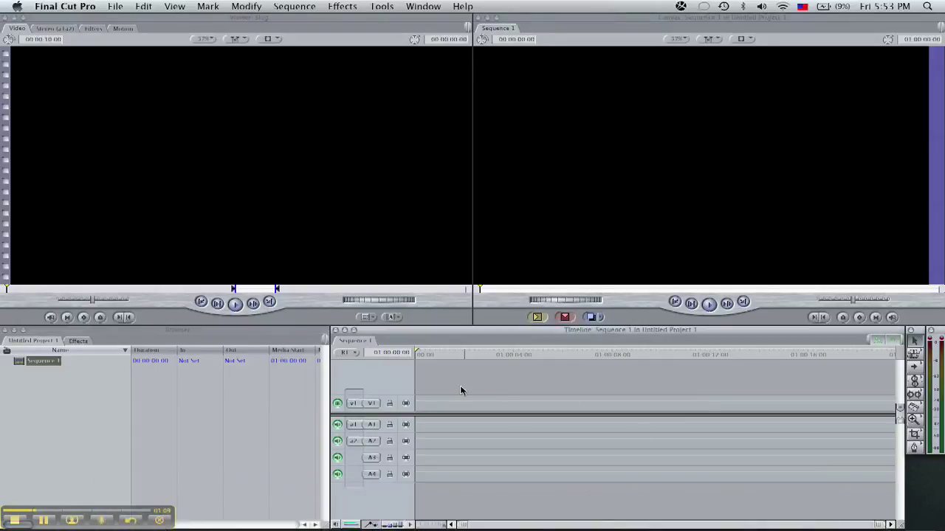
pyautogui.moveTo(251, 527)
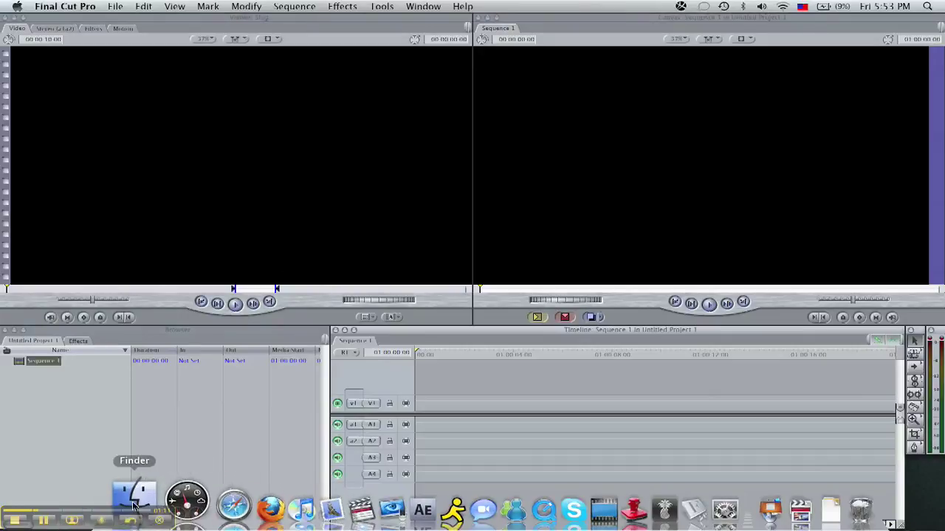
pyautogui.click(136, 500)
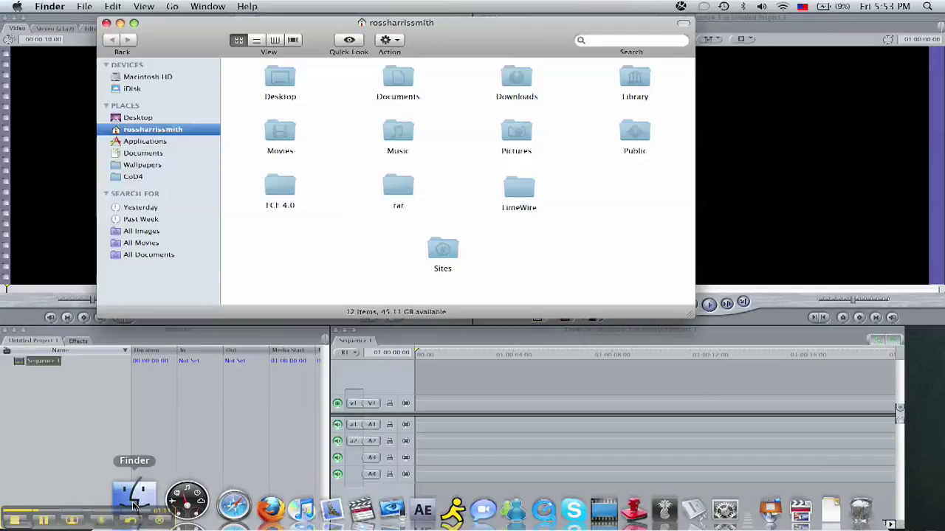
pyautogui.click(132, 177)
pyautogui.moveTo(283, 134); pyautogui.dragTo(445, 379)
pyautogui.click(517, 194)
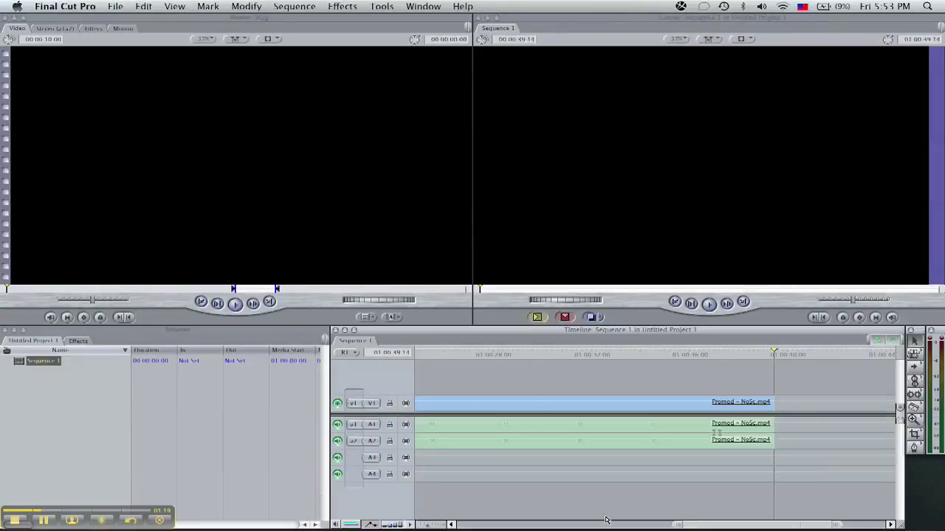
# Open the Promod - NoSc.mp4 clip from the timeline in the Viewer.
pyautogui.moveTo(677, 524); pyautogui.dragTo(514, 525)
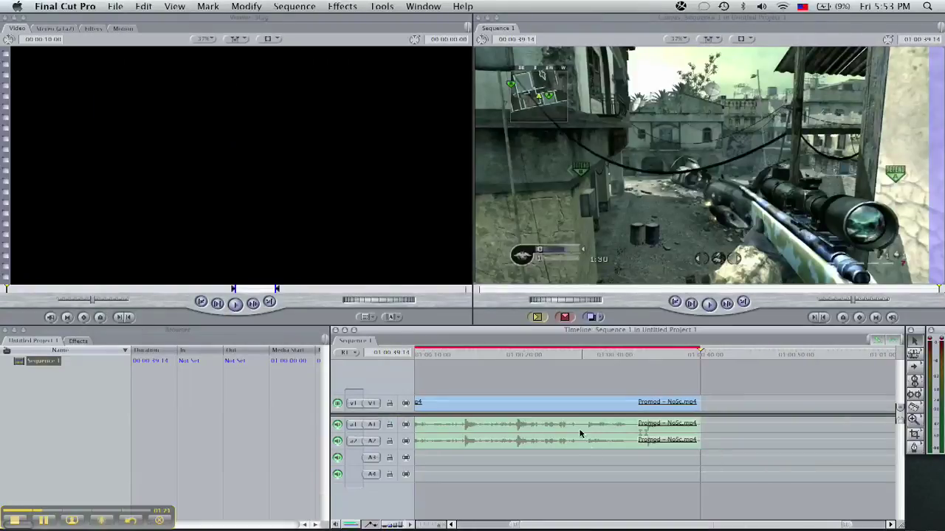
pyautogui.doubleClick(552, 411)
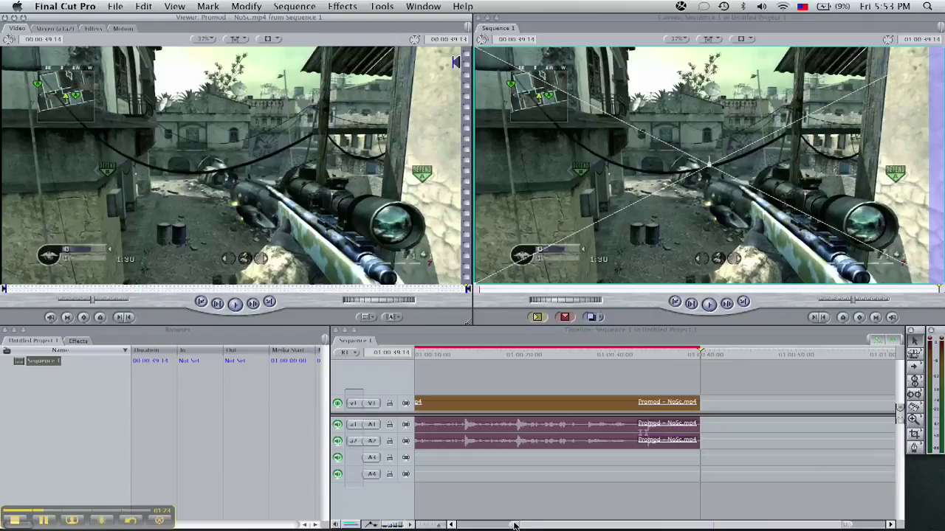
pyautogui.moveTo(514, 525); pyautogui.dragTo(464, 525)
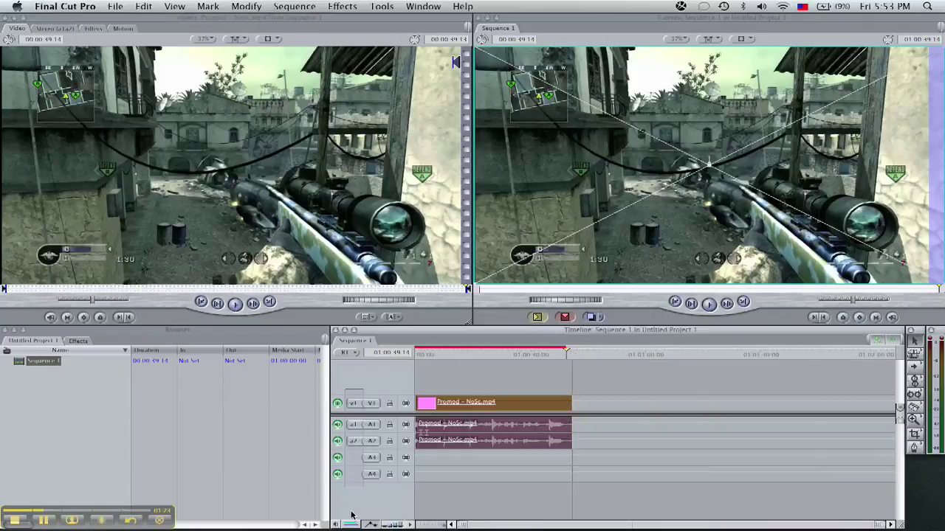
pyautogui.doubleClick(487, 411)
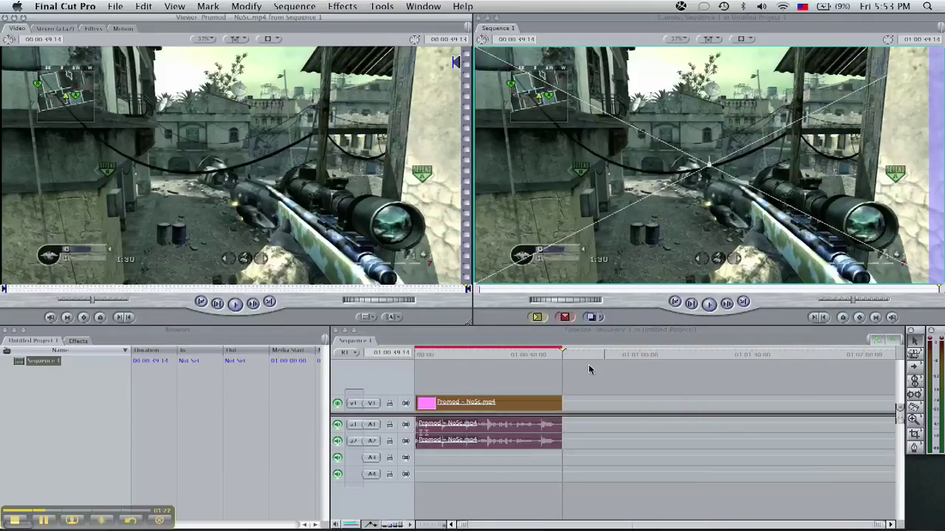
pyautogui.click(535, 380)
pyautogui.doubleClick(549, 402)
pyautogui.click(587, 402)
pyautogui.doubleClick(539, 409)
pyautogui.click(489, 456)
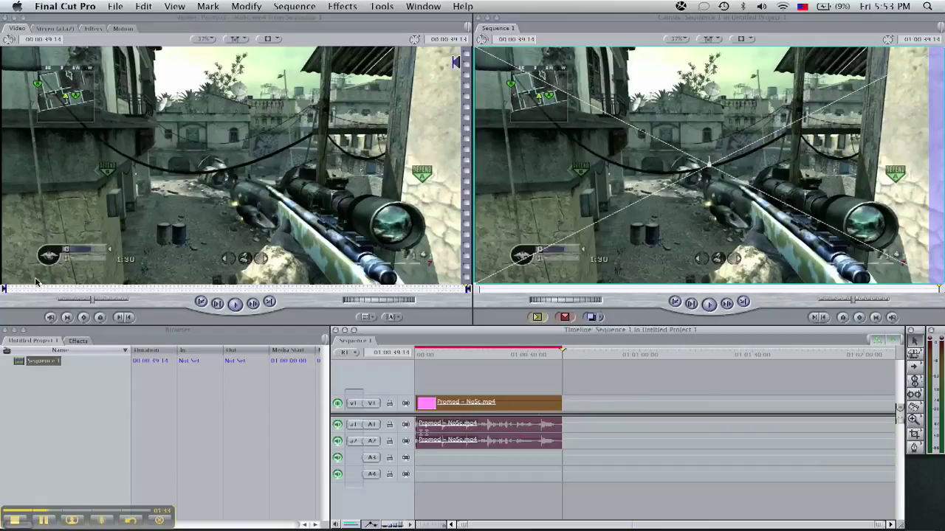
pyautogui.click(99, 28)
pyautogui.click(341, 6)
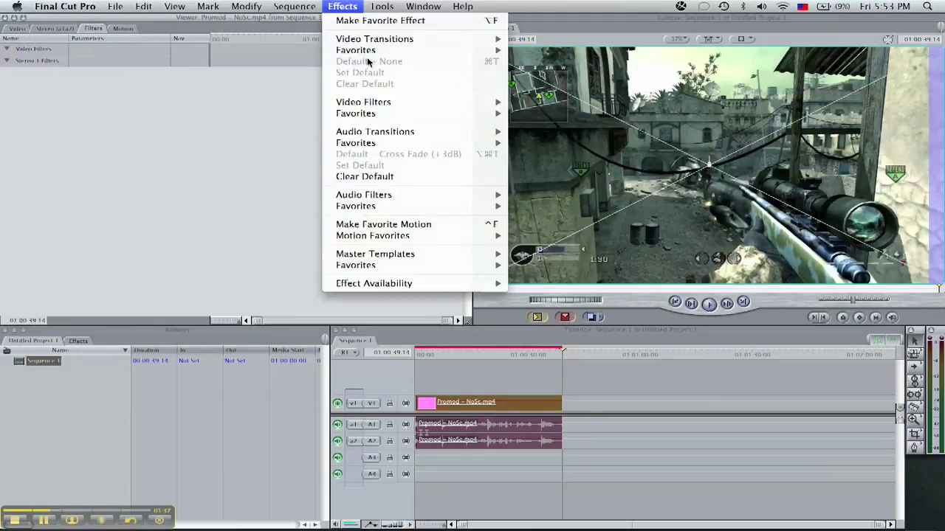
pyautogui.moveTo(392, 102)
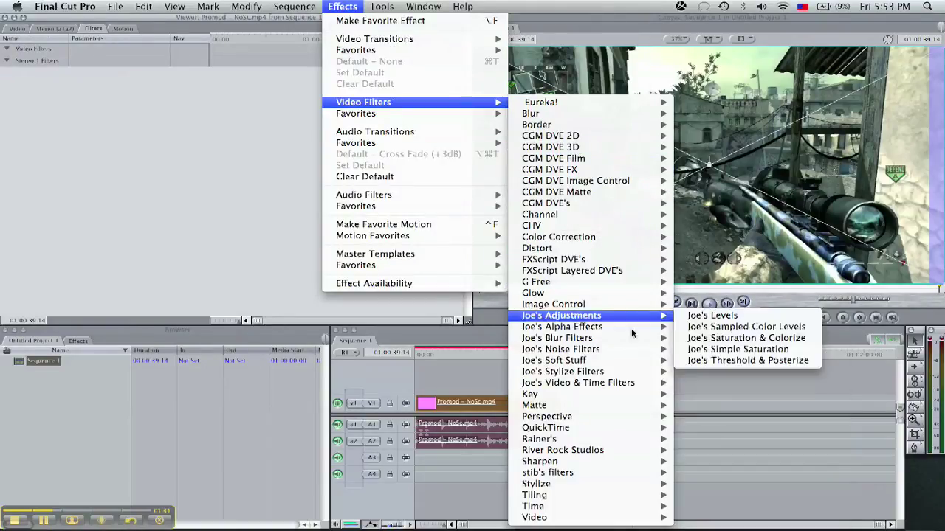
pyautogui.moveTo(665, 416)
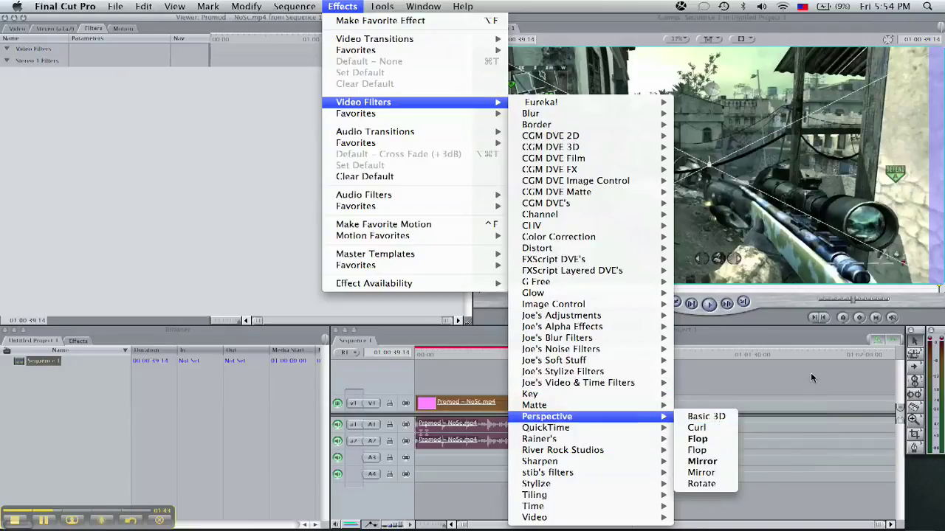
pyautogui.click(701, 428)
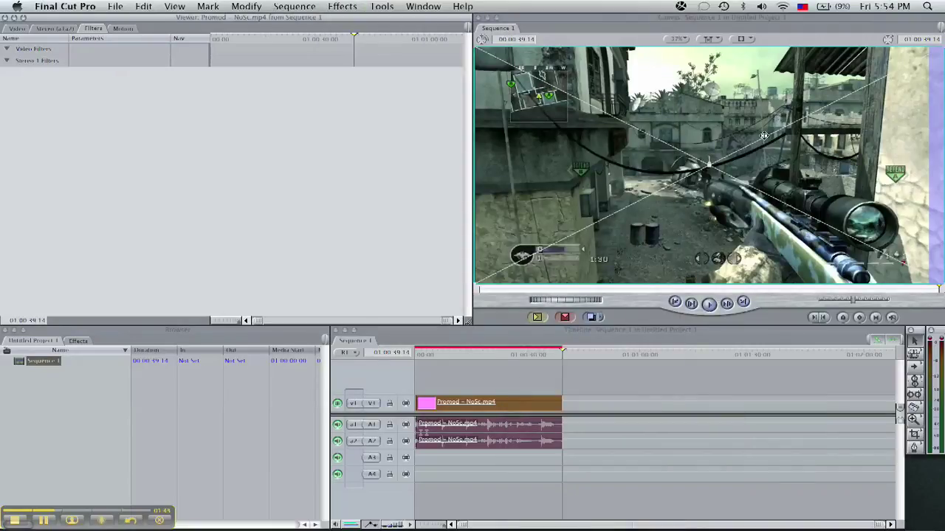
# Deselect the clip and play a few seconds of the sequence from 01:00:02:03.
pyautogui.click(476, 355)
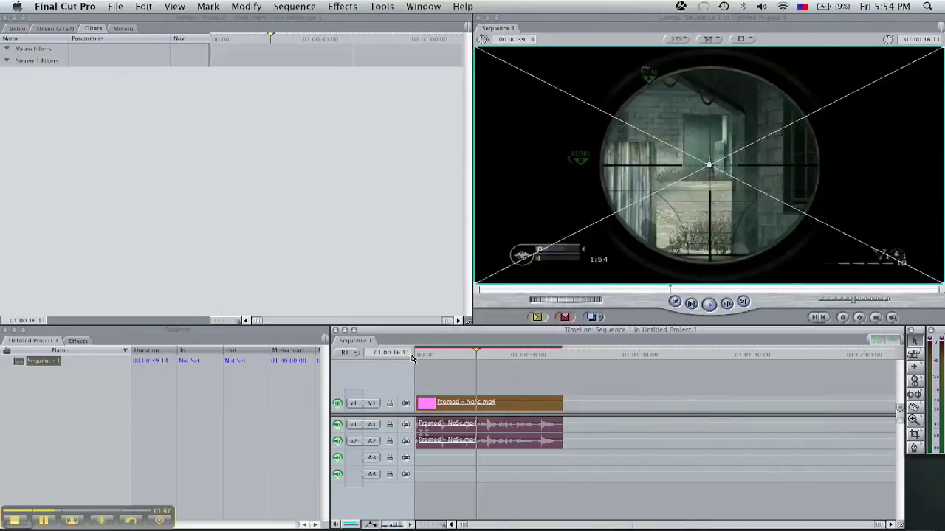
pyautogui.click(411, 355)
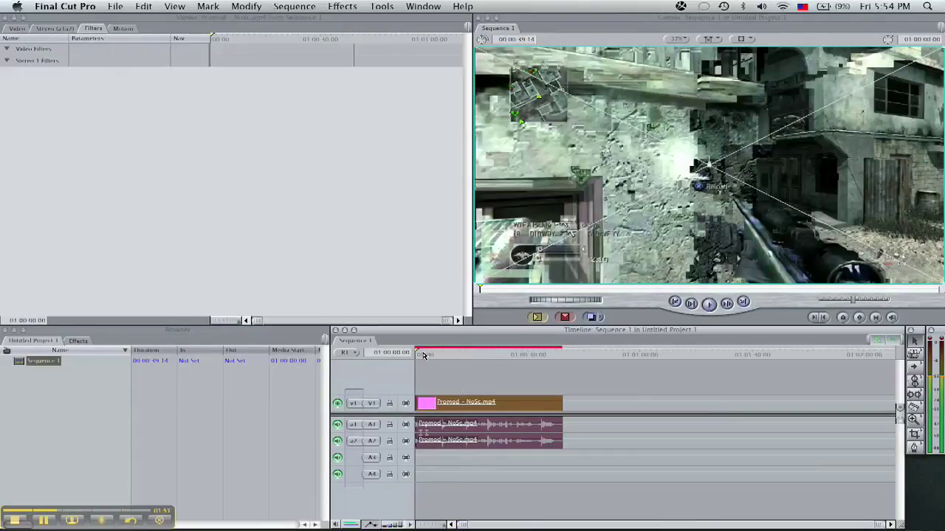
pyautogui.click(422, 355)
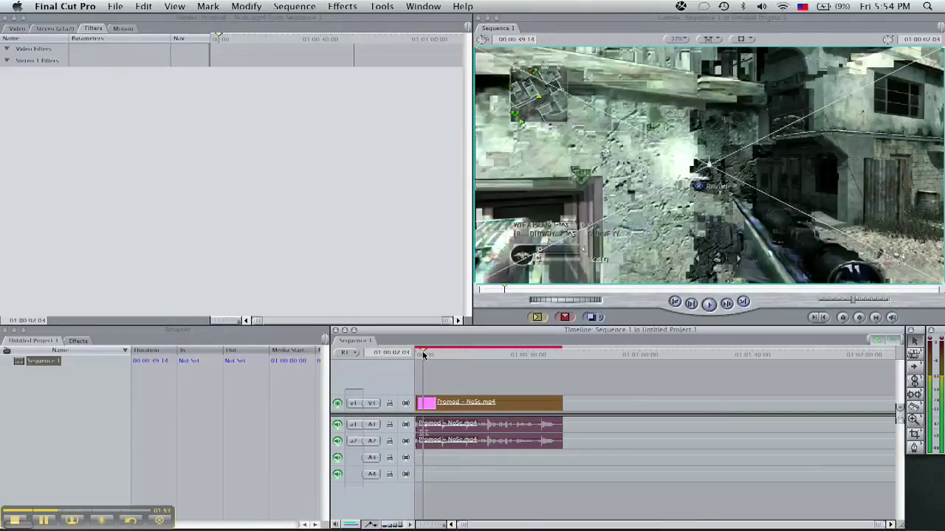
pyautogui.click(454, 381)
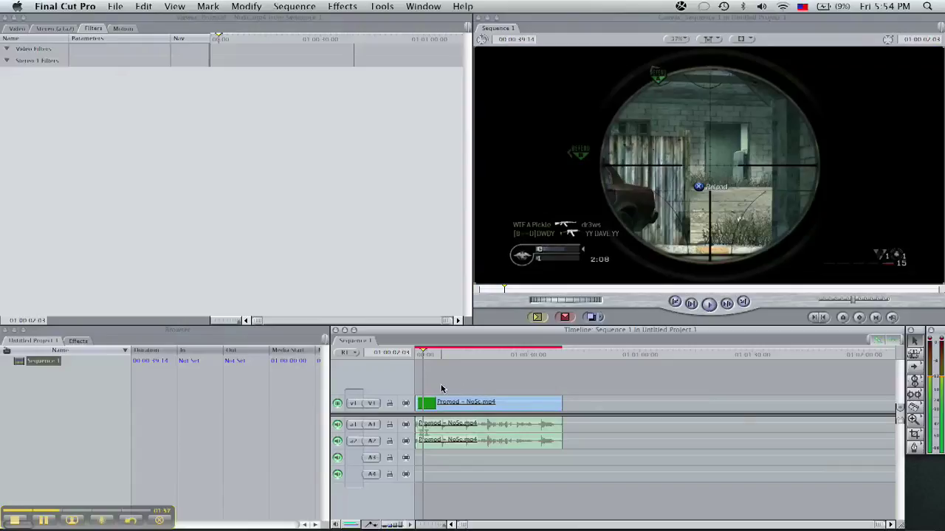
pyautogui.press('space')
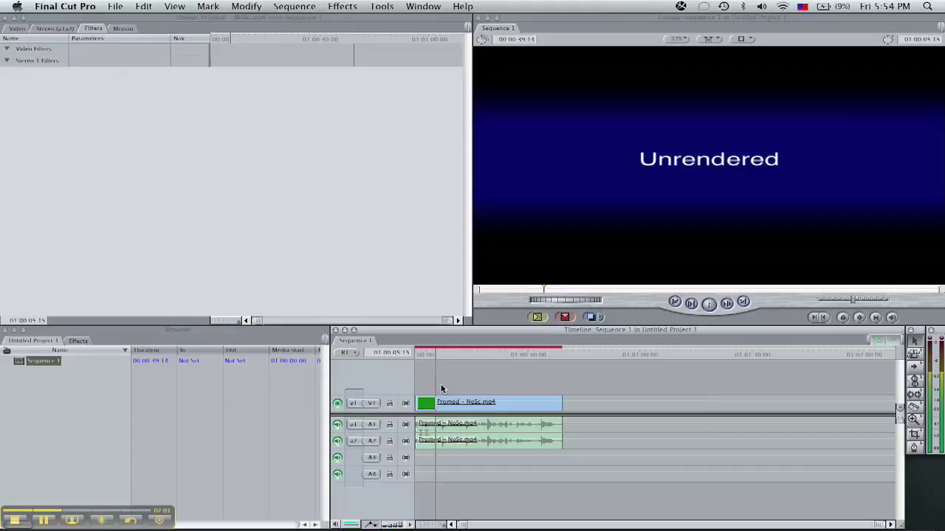
pyautogui.press('space')
pyautogui.doubleClick(440, 405)
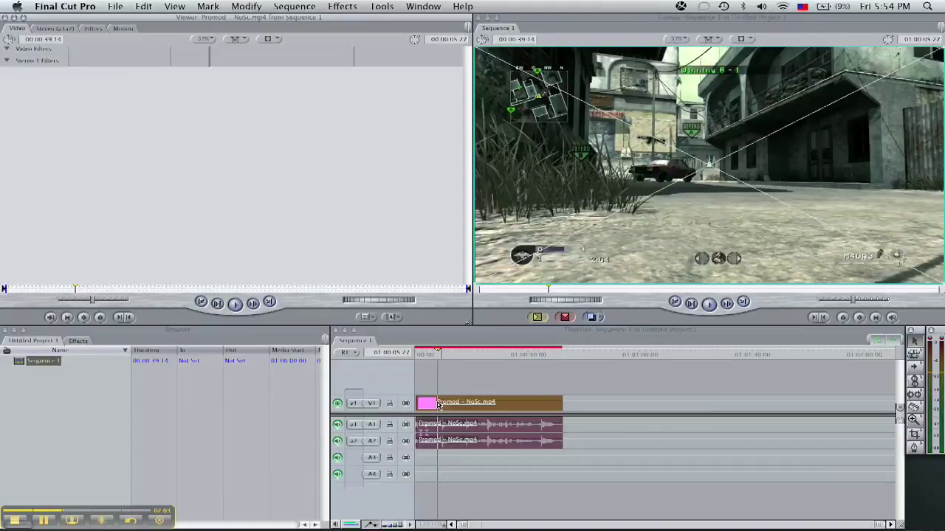
pyautogui.click(91, 29)
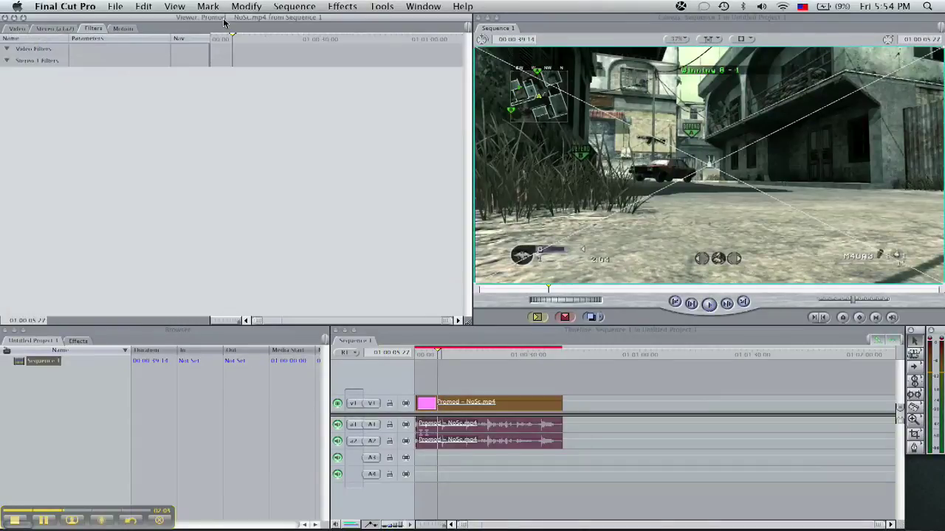
pyautogui.click(343, 6)
pyautogui.click(443, 377)
# Try to render the Promod - NoSc.mp4 clip in the sequence.
pyautogui.press('super+r')
pyautogui.click(576, 158)
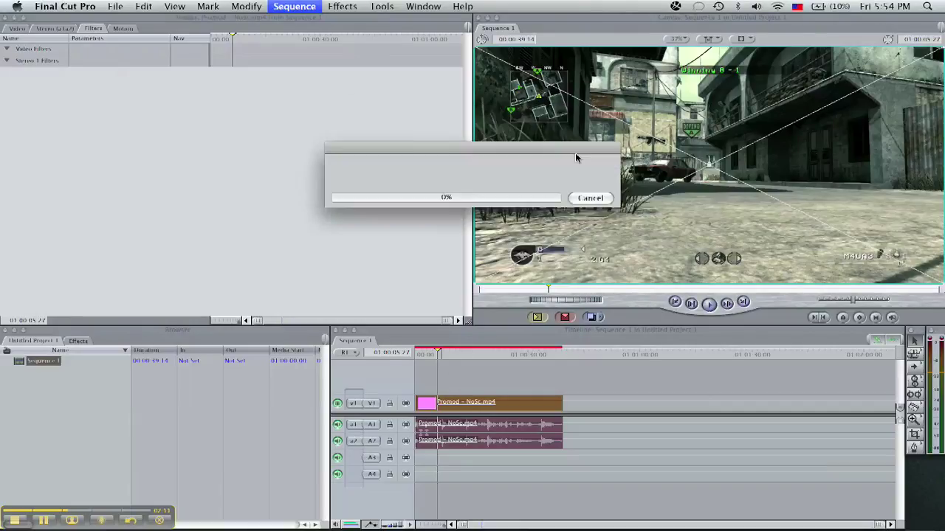
pyautogui.moveTo(421, 150); pyautogui.dragTo(442, 95)
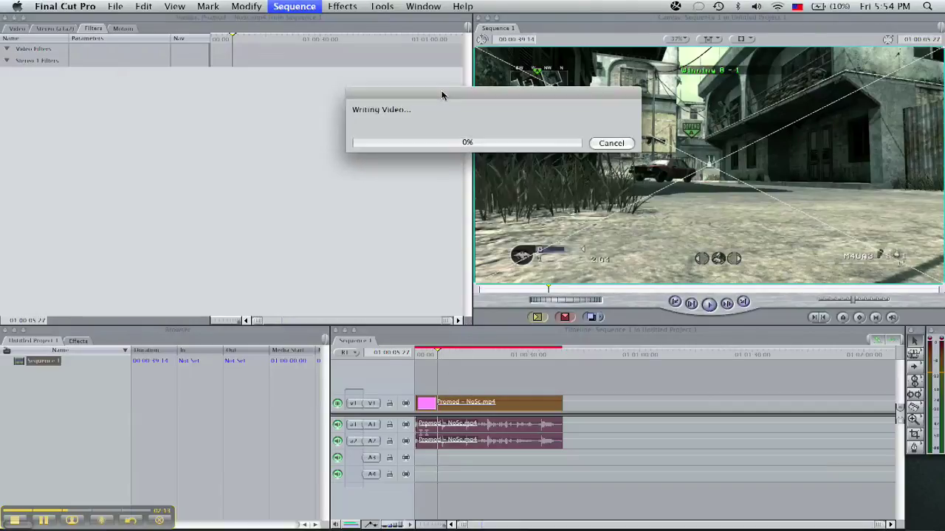
pyautogui.click(611, 143)
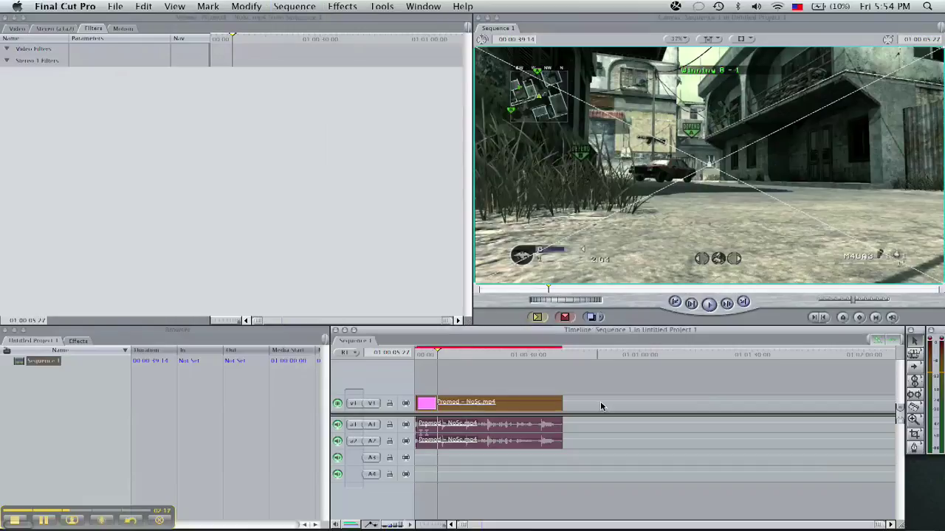
# Trim the end of the Promod - NoSc.mp4 clip to a duration of about 00:00:25:12 and reopen it in the Viewer.
pyautogui.moveTo(565, 400); pyautogui.dragTo(511, 406)
pyautogui.doubleClick(475, 411)
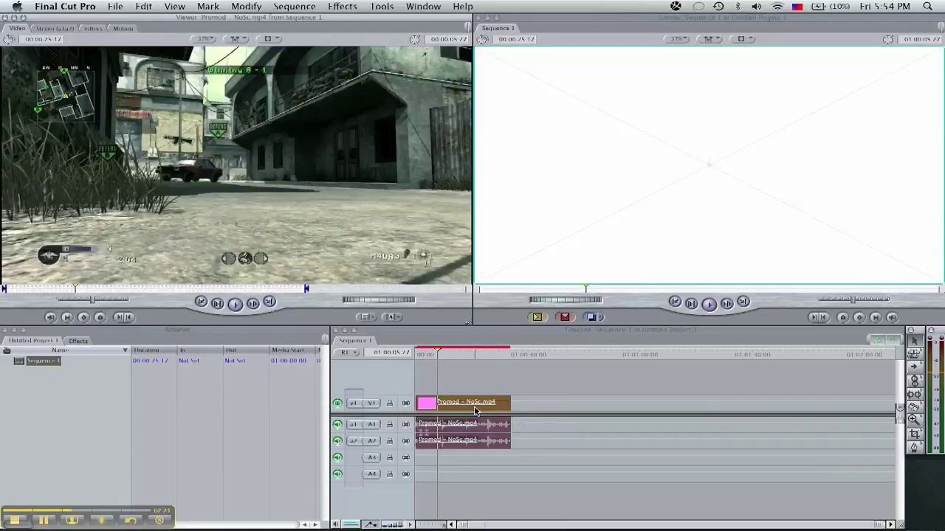
# Apply the Color Corrector 3-way video filter to the trimmed clip.
pyautogui.click(93, 28)
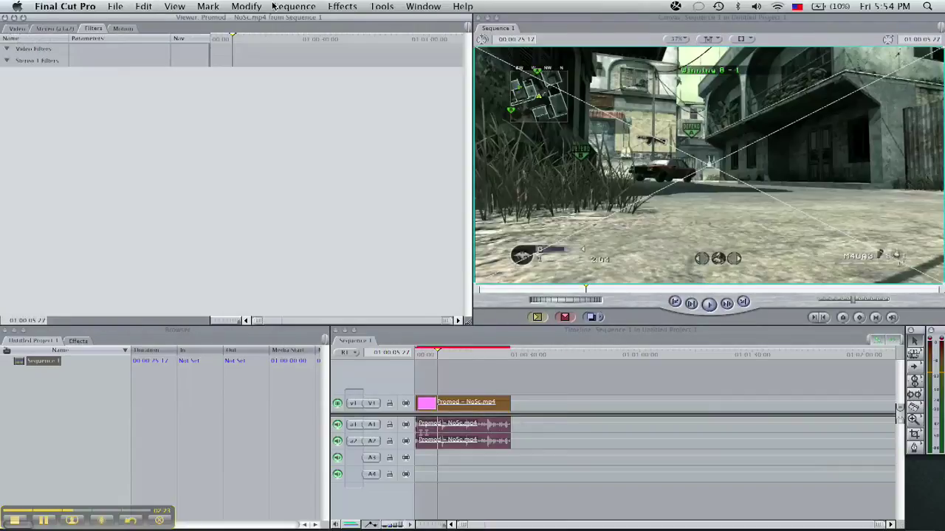
pyautogui.click(338, 6)
pyautogui.moveTo(380, 103)
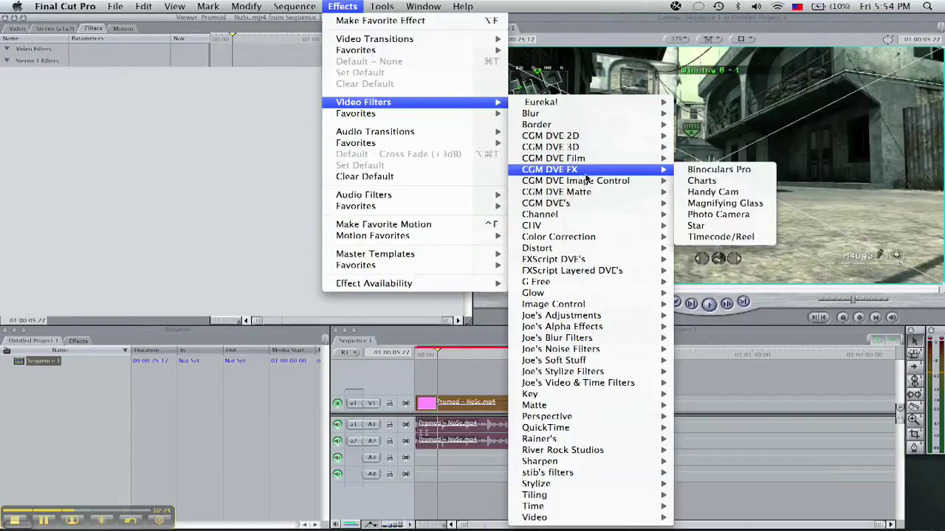
pyautogui.moveTo(606, 248)
pyautogui.click(731, 263)
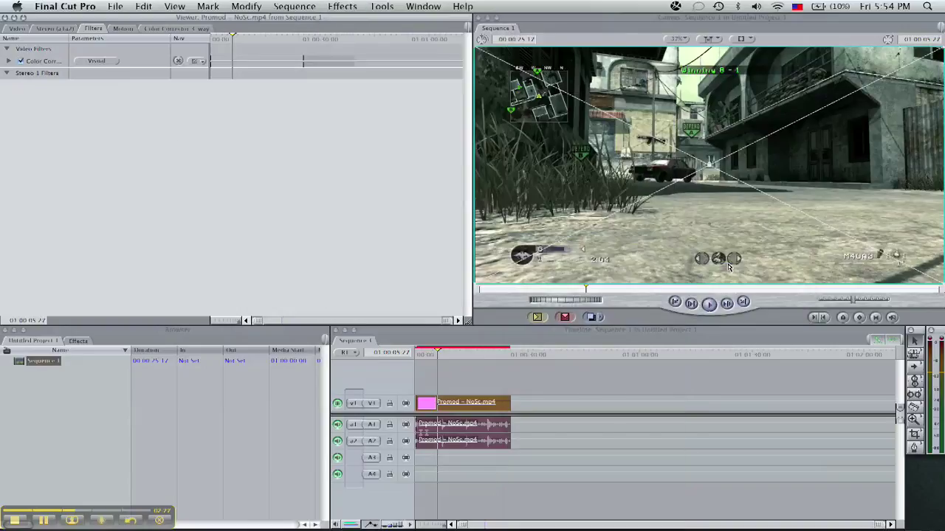
# In the Color Corrector 3-way visual controls, raise saturation almost to maximum, slightly lower the mids and blacks levels, and raise the whites level.
pyautogui.click(95, 61)
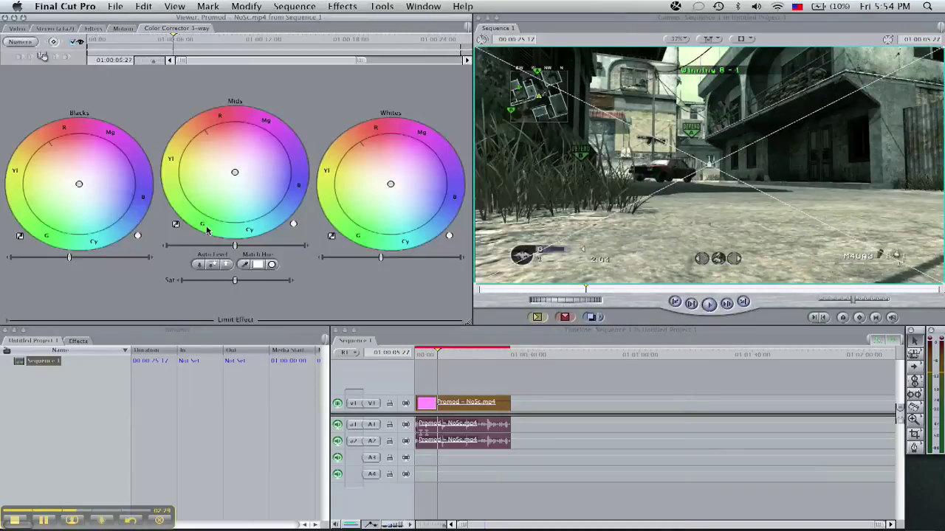
pyautogui.click(288, 281)
pyautogui.moveTo(233, 248); pyautogui.dragTo(226, 251)
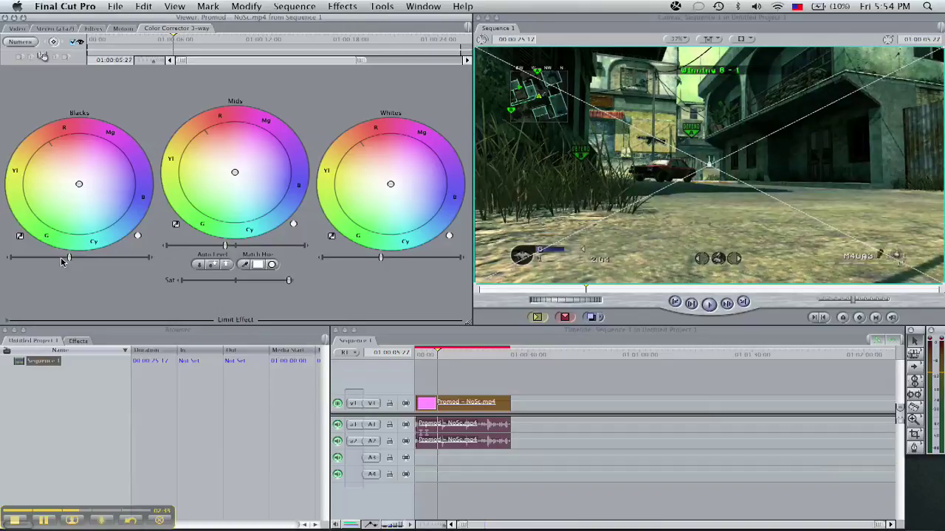
pyautogui.moveTo(62, 261); pyautogui.dragTo(57, 260)
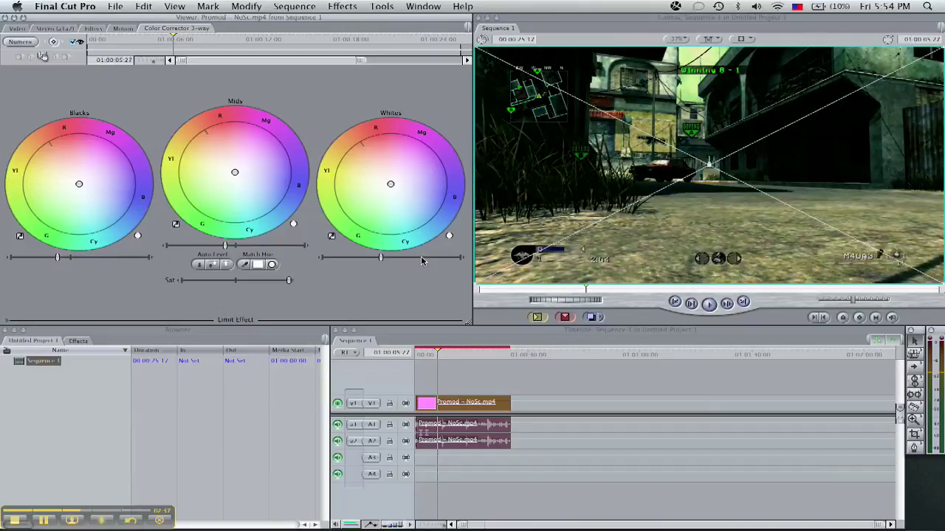
pyautogui.moveTo(421, 261); pyautogui.dragTo(419, 260)
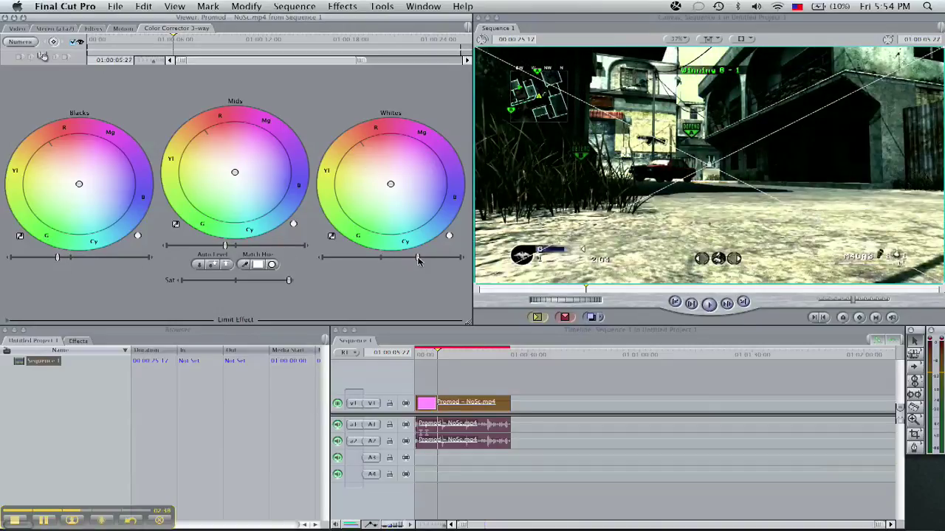
# Apply the Eureka! Selective Color Correction video filter to the Promod - NoSc.mp4 clip.
pyautogui.click(96, 29)
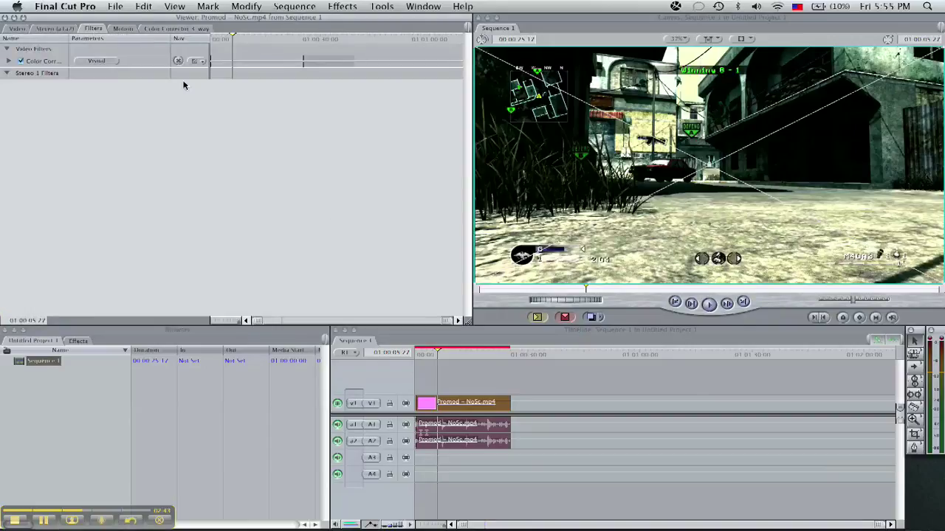
pyautogui.click(322, 6)
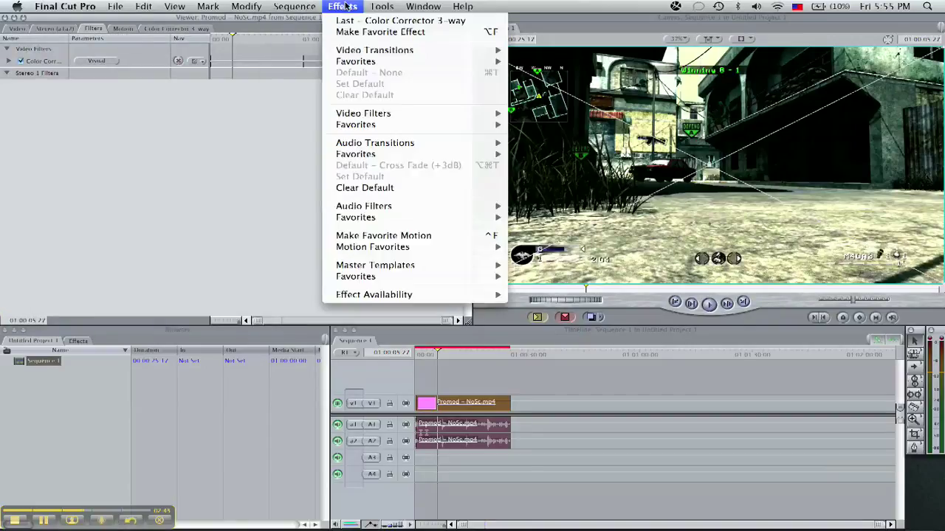
pyautogui.moveTo(389, 113)
pyautogui.moveTo(607, 101)
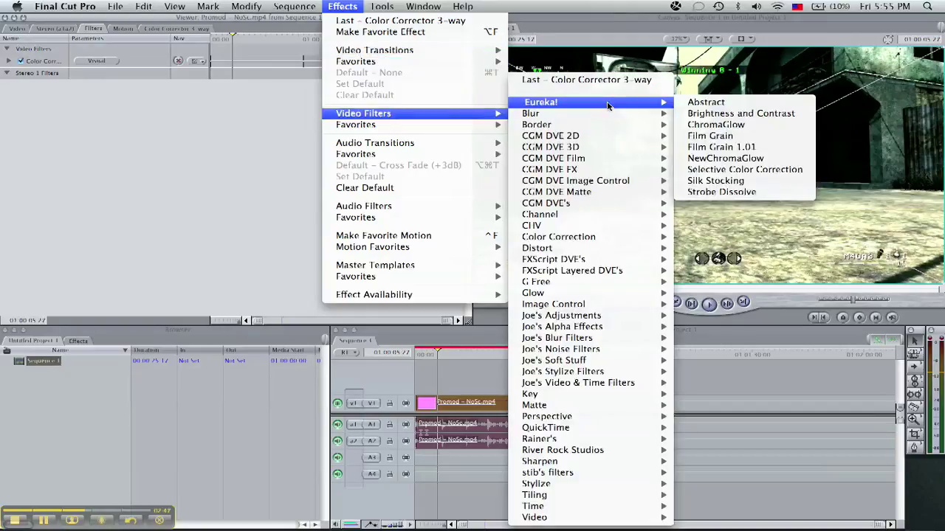
pyautogui.click(779, 171)
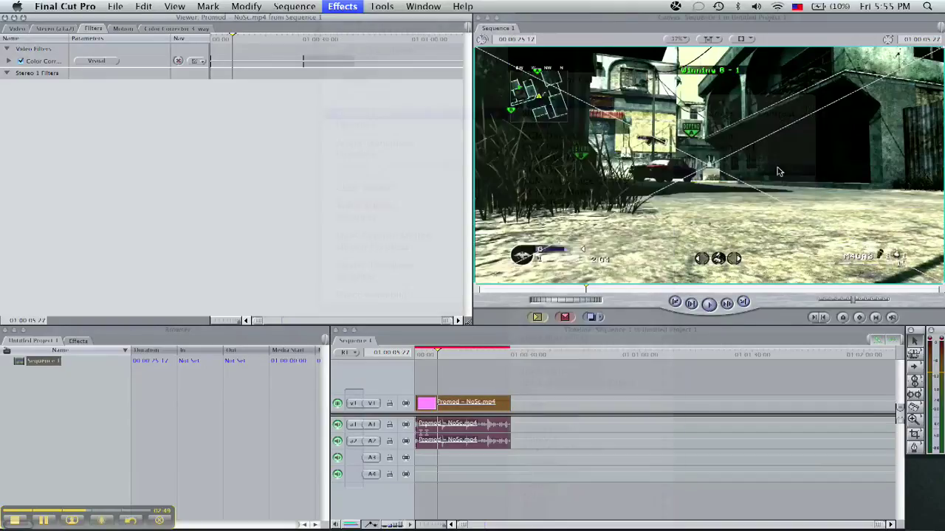
# In the Selective Color Correction filter, sample the yellowish ground as the color to correct and set its saturation to 0.
pyautogui.click(89, 98)
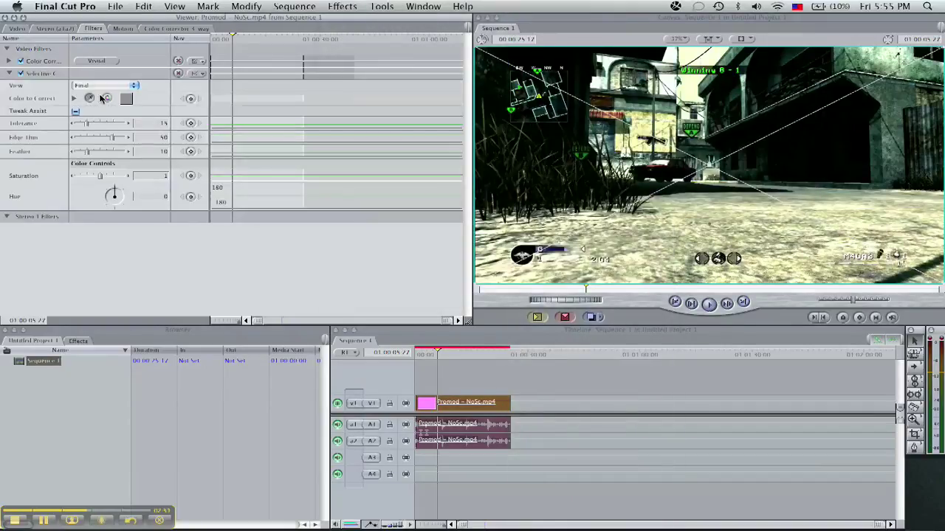
pyautogui.click(574, 244)
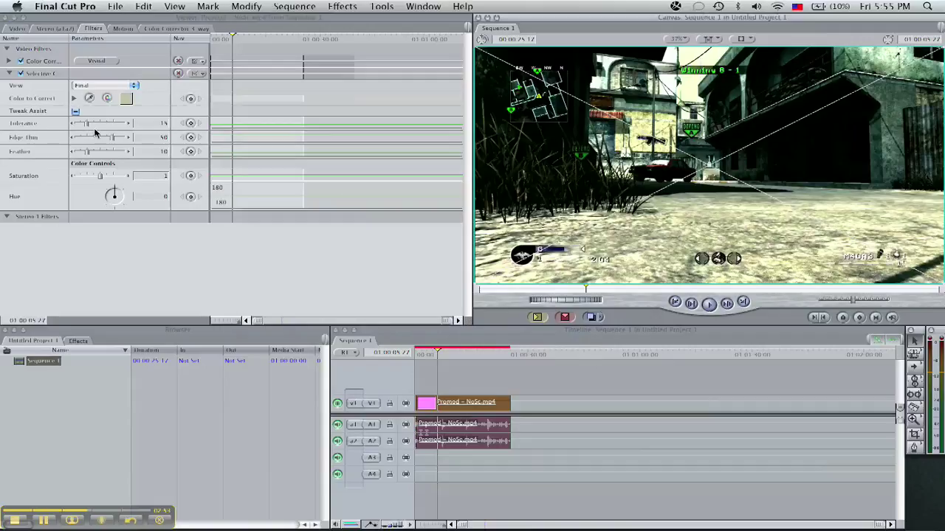
pyautogui.moveTo(107, 178); pyautogui.dragTo(33, 178)
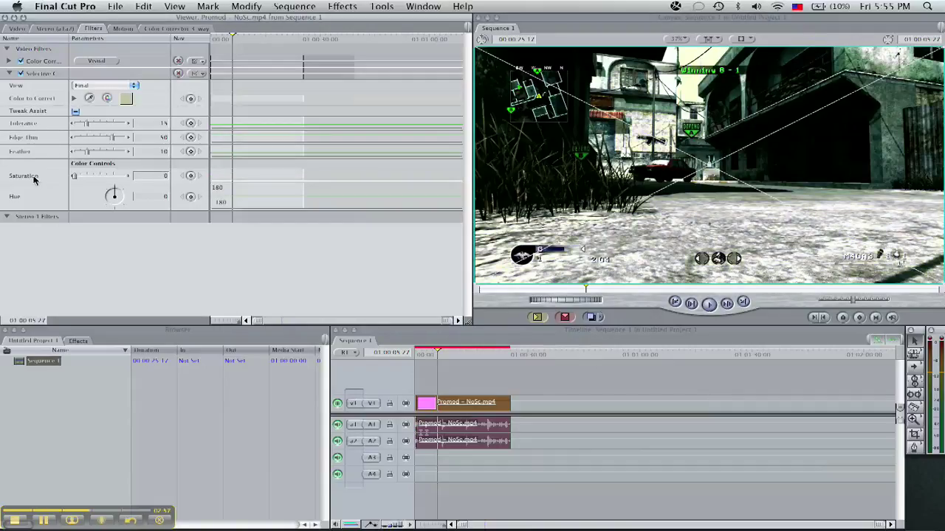
pyautogui.click(89, 99)
pyautogui.click(644, 245)
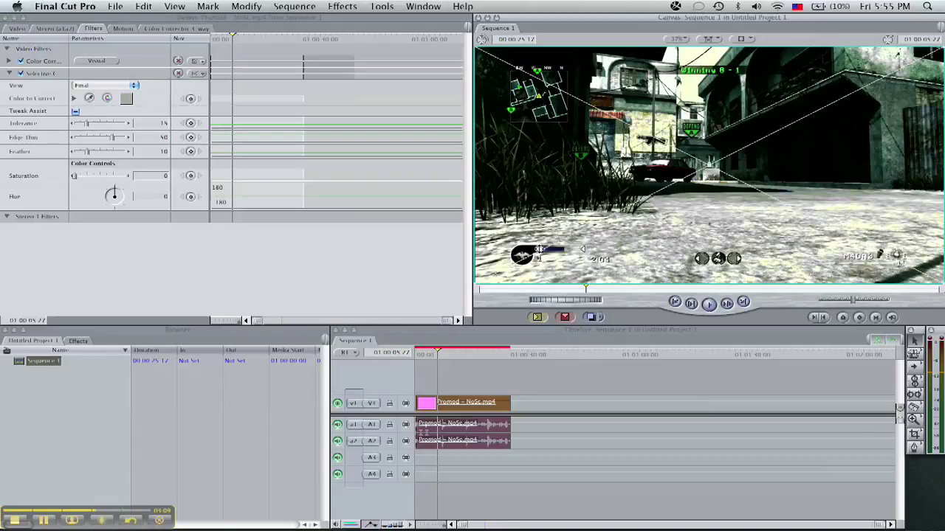
pyautogui.press('super+z')
pyautogui.click(89, 99)
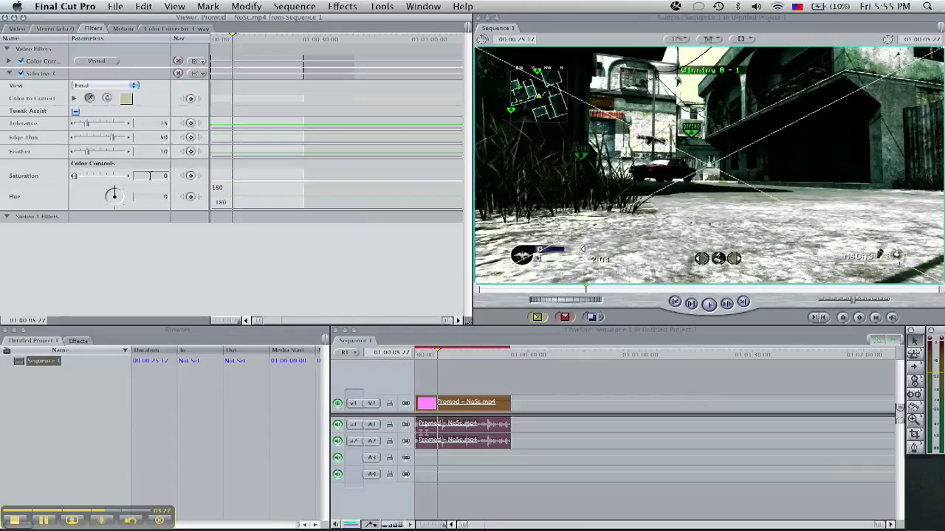
# Duplicate the Selective Color Correction filter and sample the dark green grass as the color to correct in one copy.
pyautogui.click(10, 74)
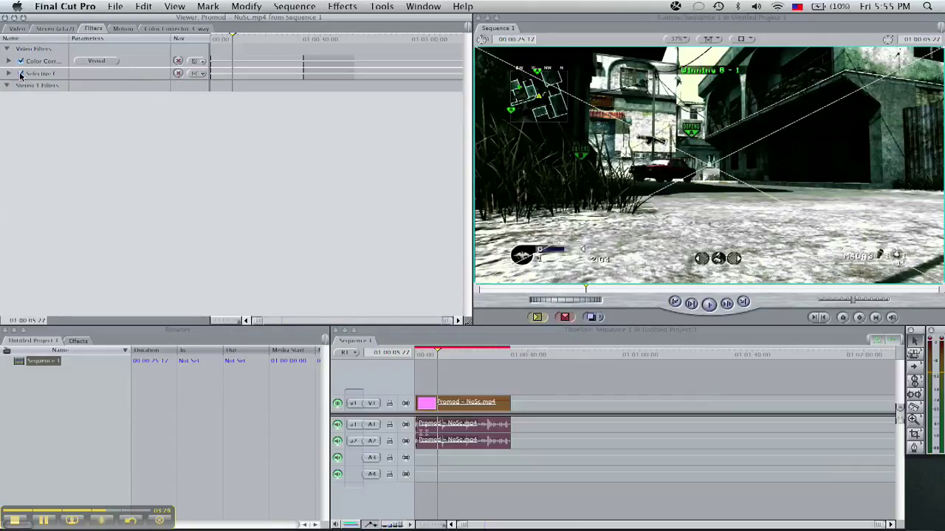
pyautogui.click(33, 74)
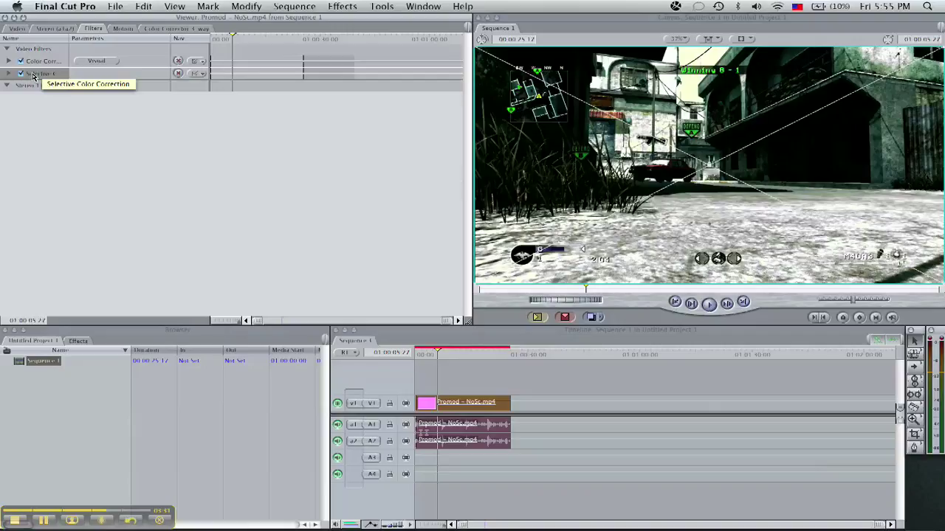
pyautogui.click(10, 74)
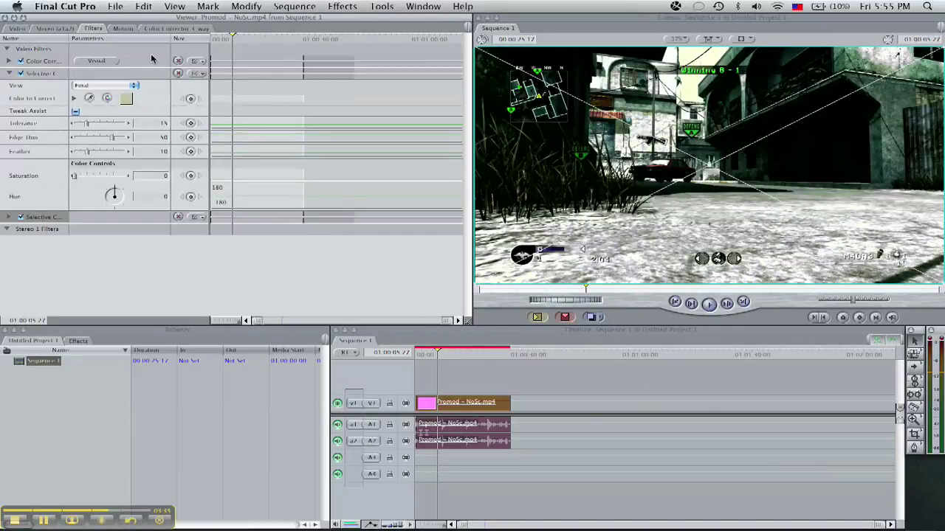
pyautogui.click(552, 172)
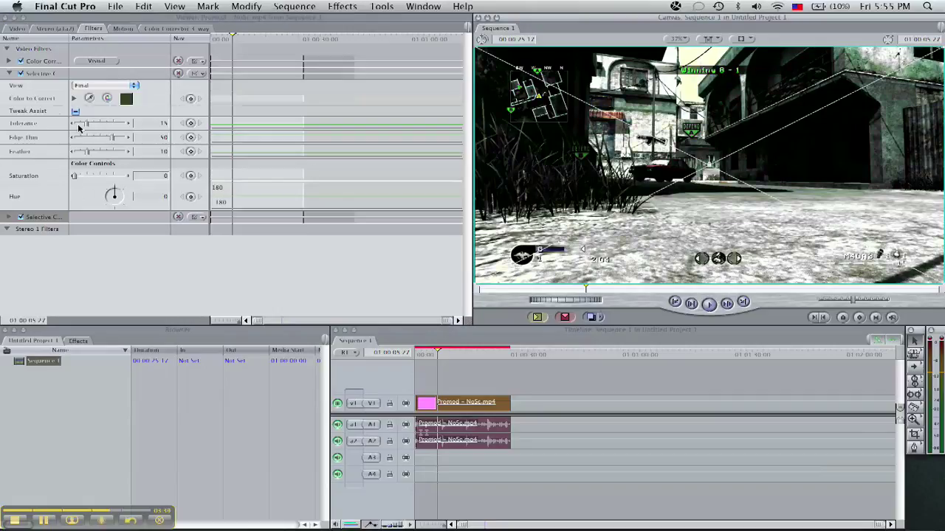
# Add a third copy of the Selective Color Correction filter and move the sequence playhead to 01:00:10:11.
pyautogui.click(9, 73)
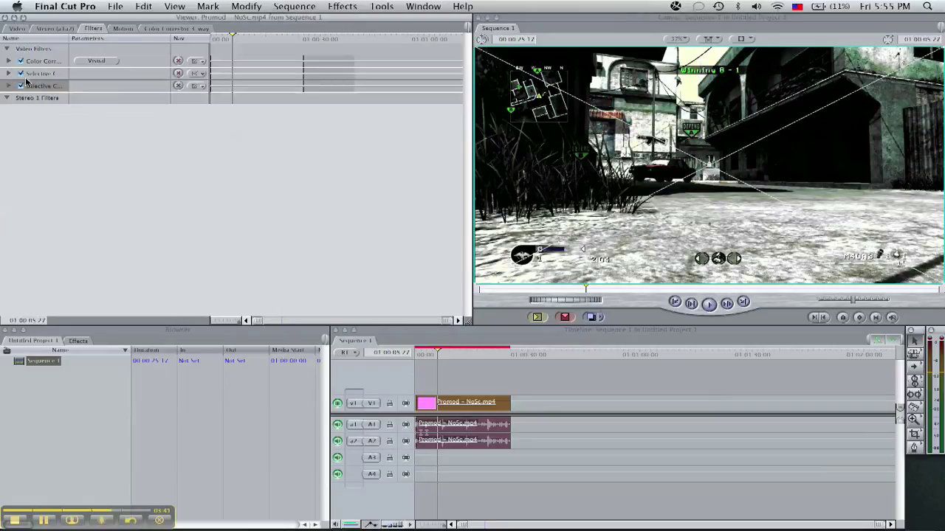
pyautogui.click(28, 84)
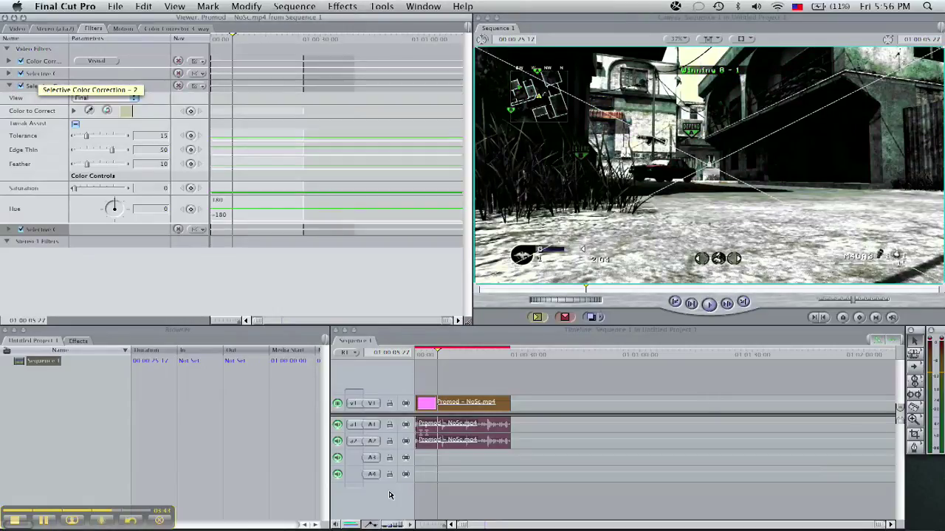
pyautogui.click(450, 372)
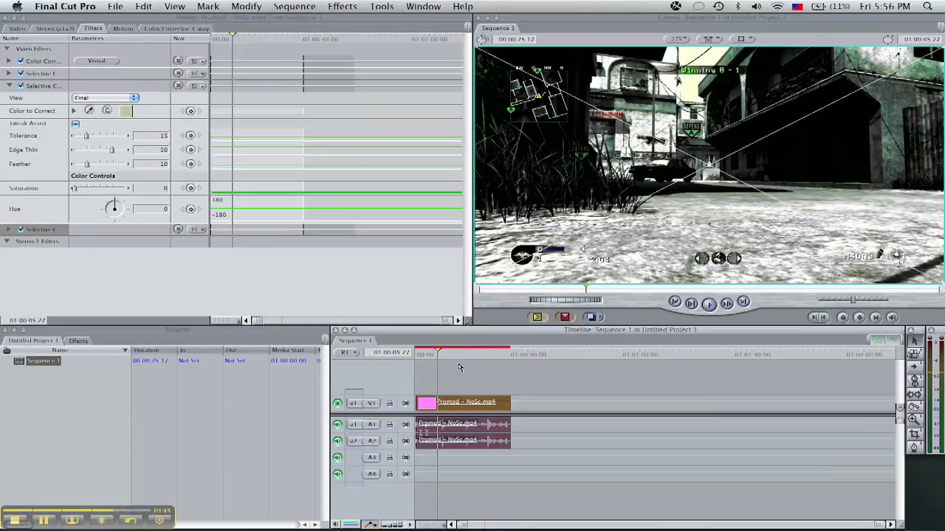
pyautogui.press('Left')
pyautogui.press('Left')
pyautogui.press('Left')
pyautogui.press('Left')
pyautogui.press('Left')
pyautogui.press('Left')
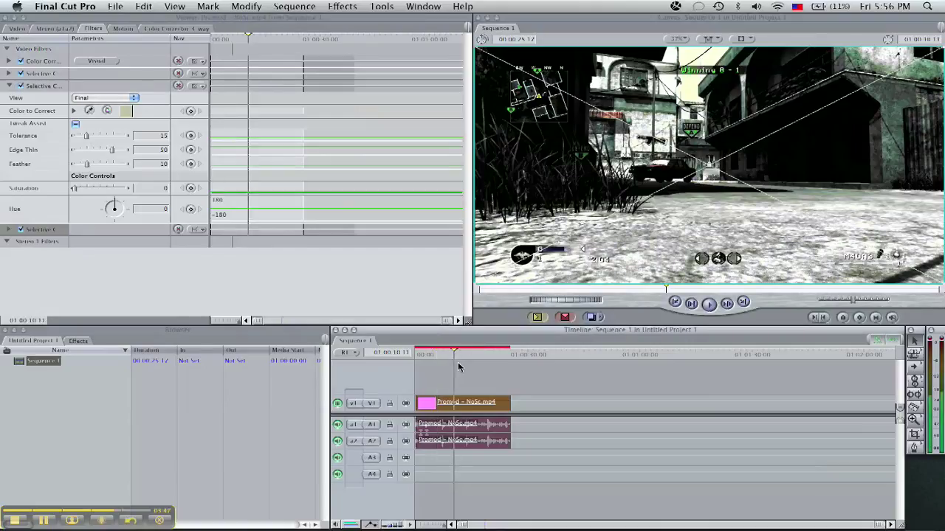
pyautogui.press('super+a')
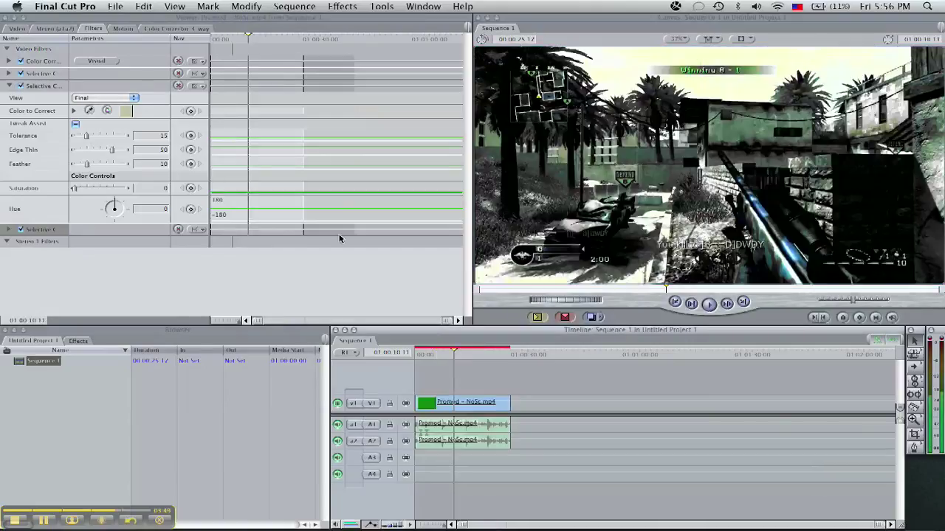
# In the third Selective Color Correction filter, sample the bright blue on the rifle and set the saturation to 2.
pyautogui.click(10, 87)
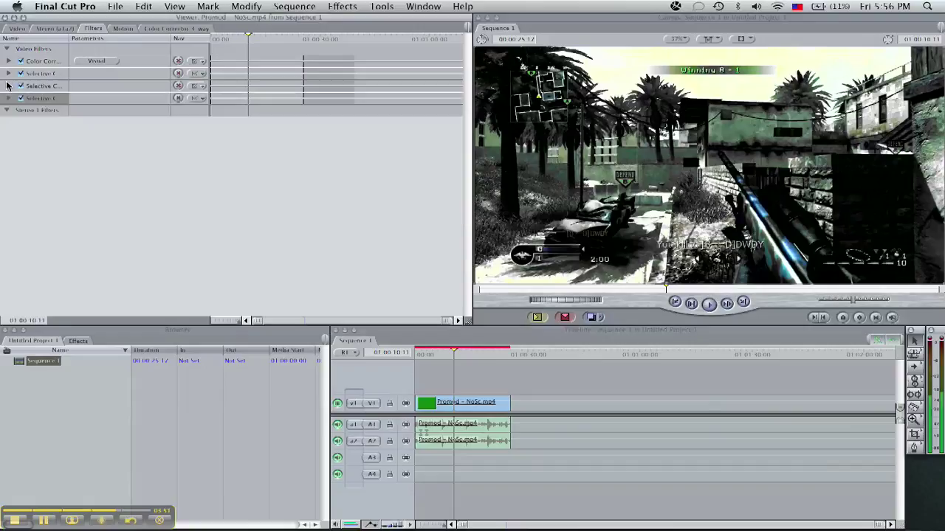
pyautogui.click(10, 98)
pyautogui.click(89, 124)
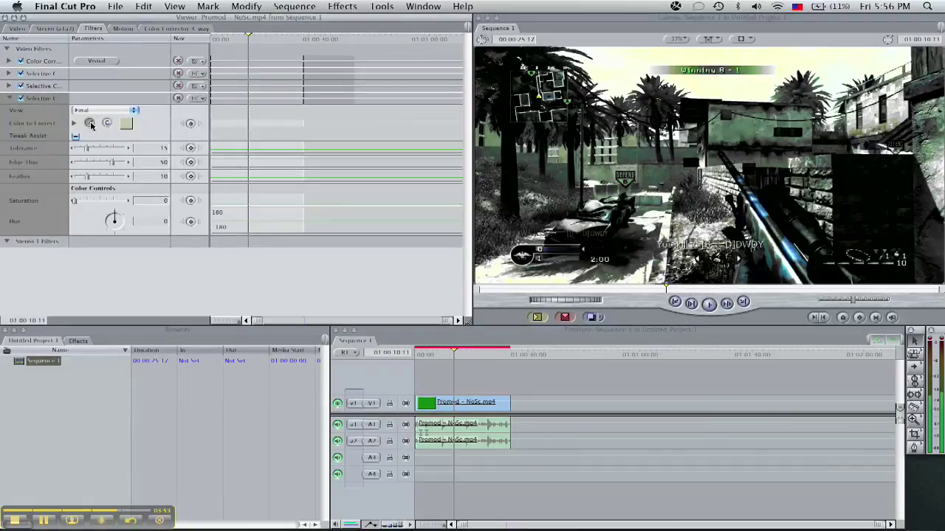
pyautogui.click(795, 255)
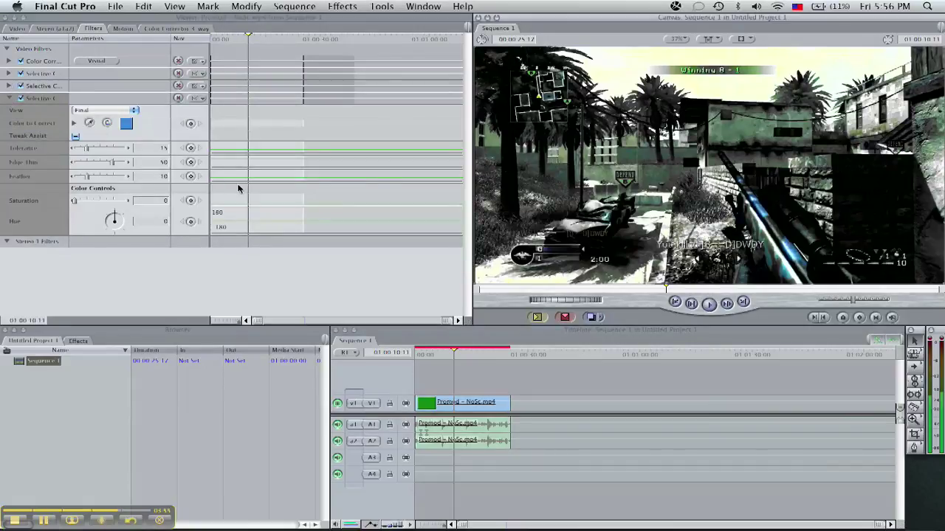
pyautogui.moveTo(112, 201); pyautogui.dragTo(132, 200)
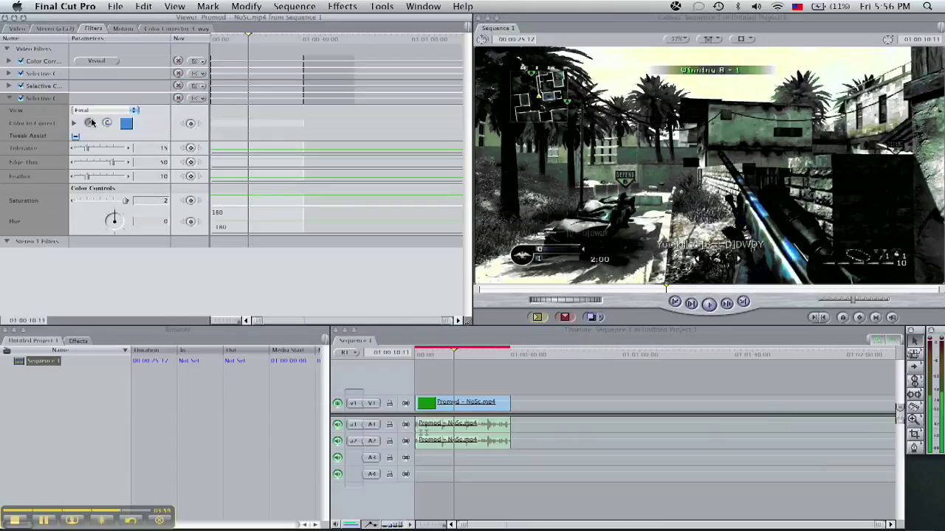
# Resample the third filter's color to correct from the darker teal tones on the rifle, and collapse its settings.
pyautogui.click(787, 275)
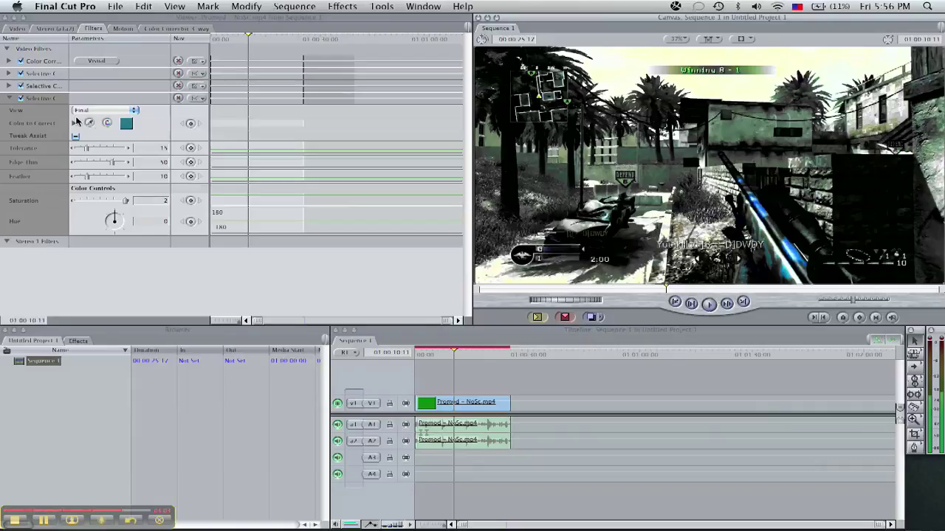
pyautogui.click(767, 263)
pyautogui.moveTo(482, 378); pyautogui.dragTo(443, 496)
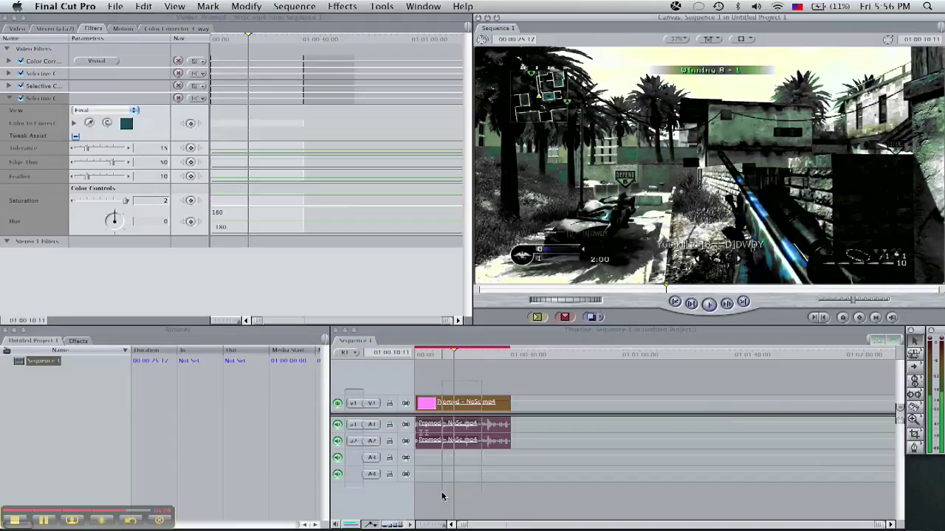
pyautogui.click(8, 98)
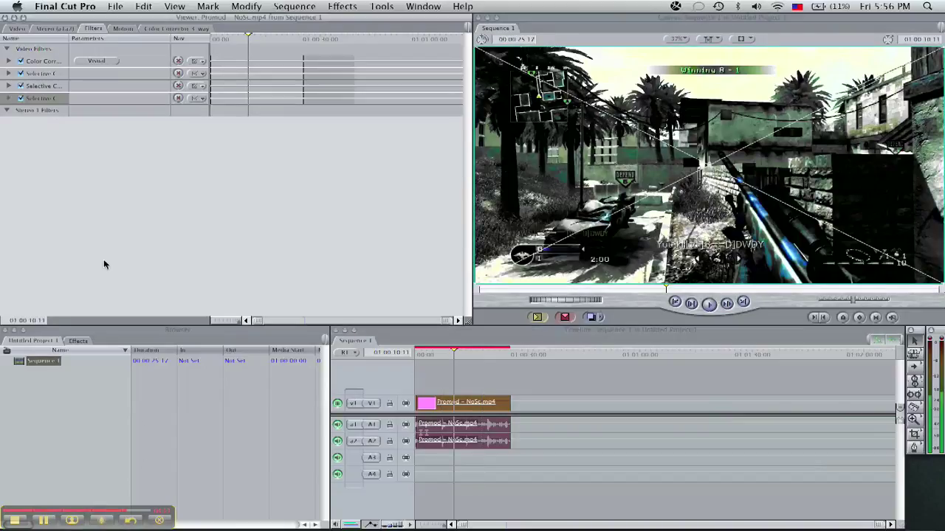
# Open the Promod - NoSc.mp4 clip in the Viewer and narrow the Viewer slightly to widen the Canvas.
pyautogui.doubleClick(465, 406)
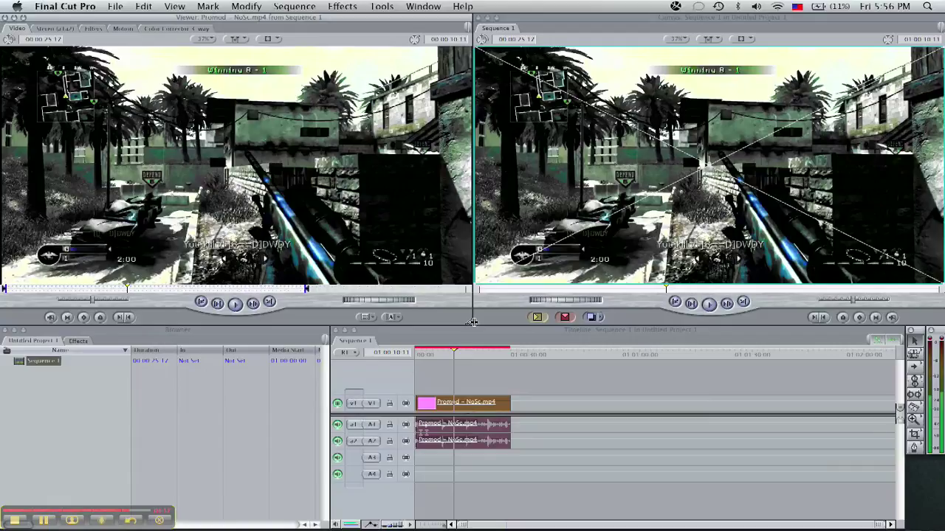
pyautogui.moveTo(473, 325)
pyautogui.mouseDown()
pyautogui.moveTo(474, 334)
pyautogui.moveTo(468, 301)
pyautogui.moveTo(468, 338)
pyautogui.moveTo(465, 327)
pyautogui.mouseUp()
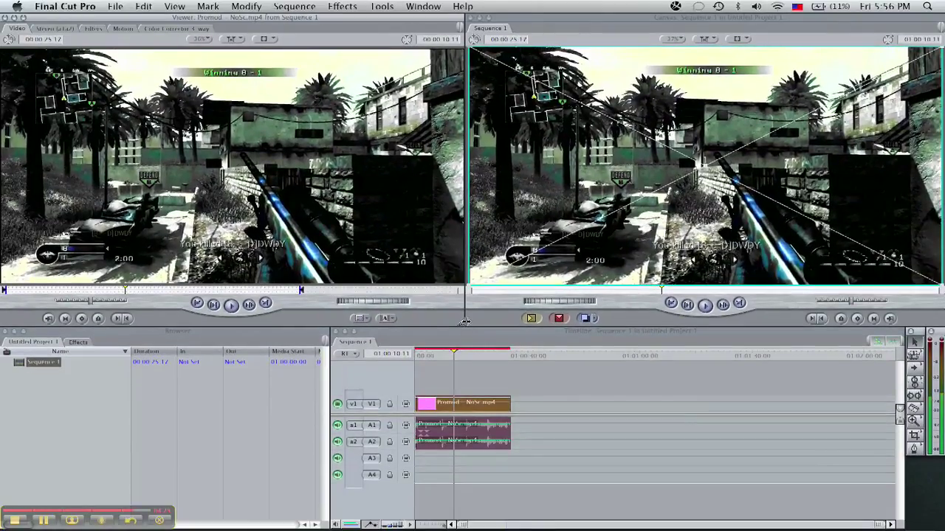
pyautogui.click(513, 389)
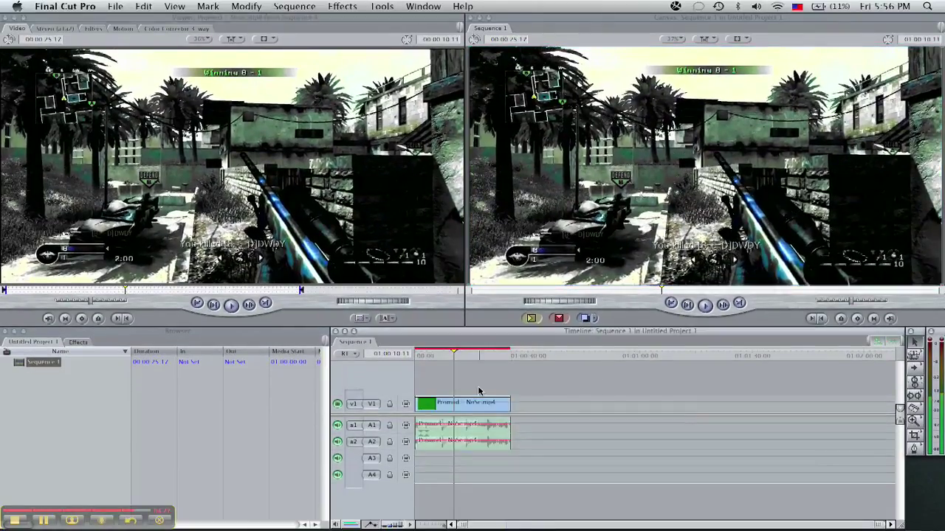
# Reopen the clip's filter list in the Viewer and start adding another effect.
pyautogui.doubleClick(455, 405)
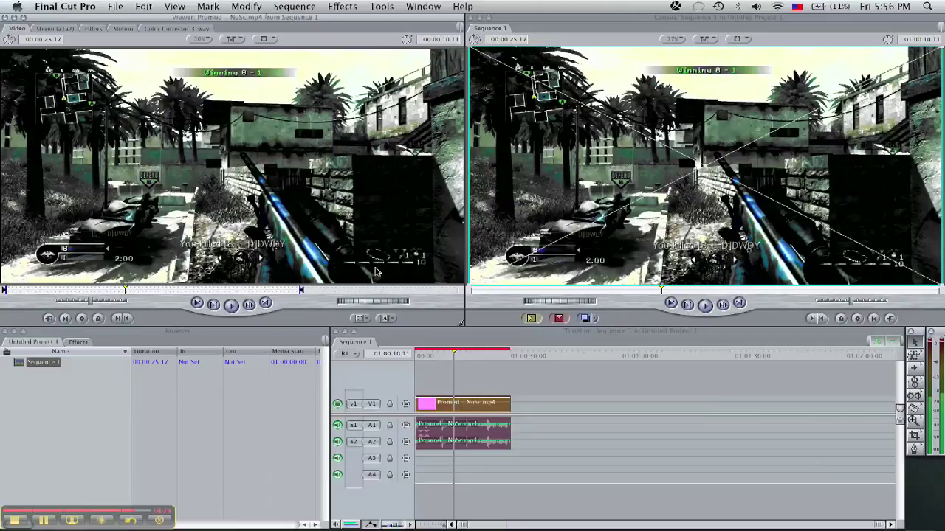
pyautogui.click(107, 31)
pyautogui.click(93, 28)
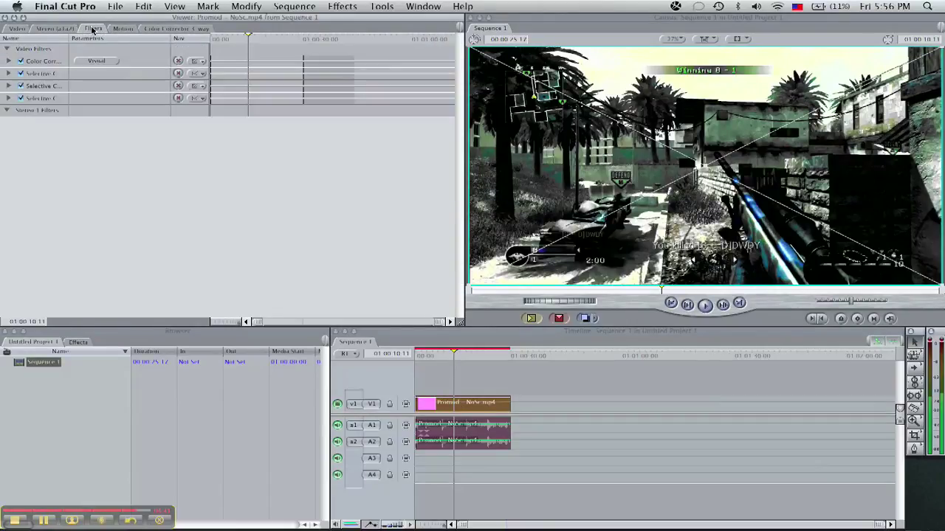
pyautogui.click(343, 6)
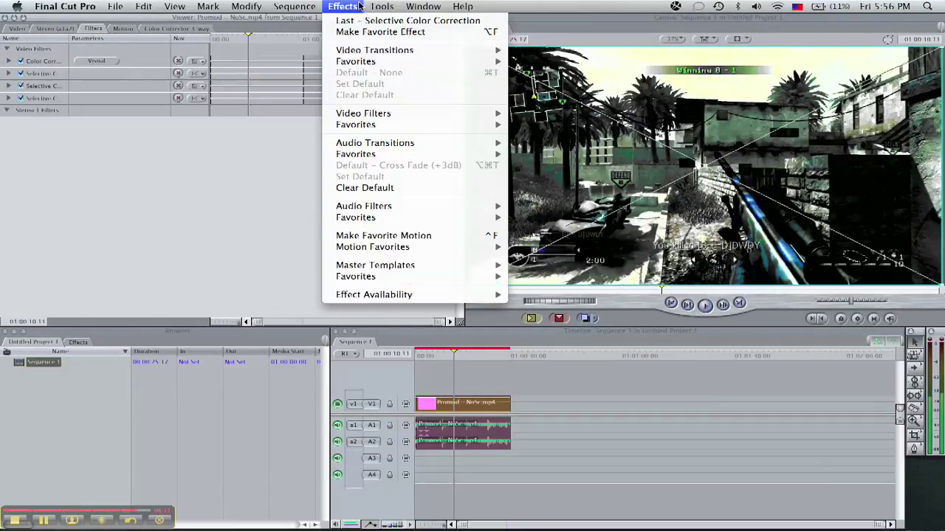